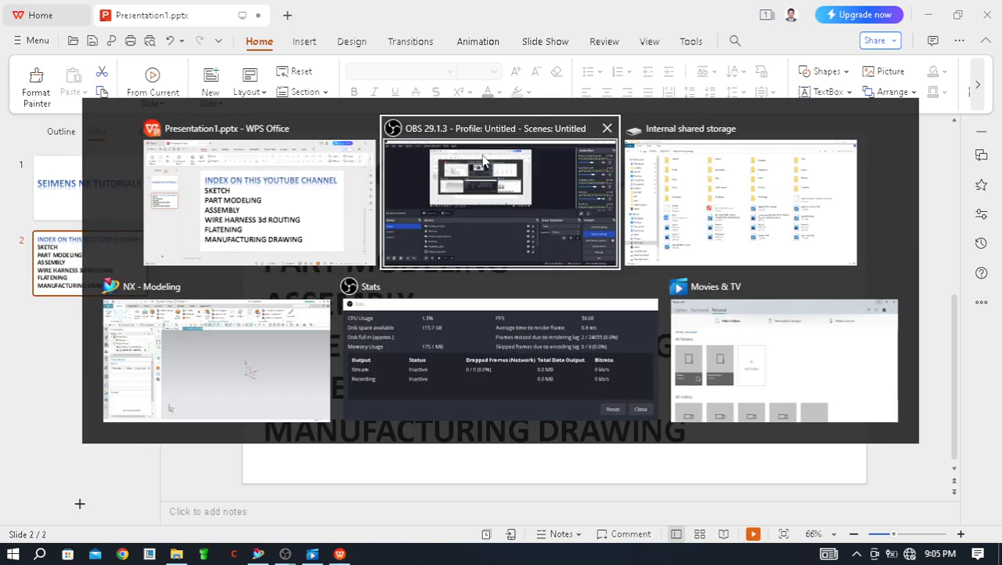
- Switch to NX and create a sketch in the task environment on the YZ plane of the datum coordinate system
left_click(200, 329)
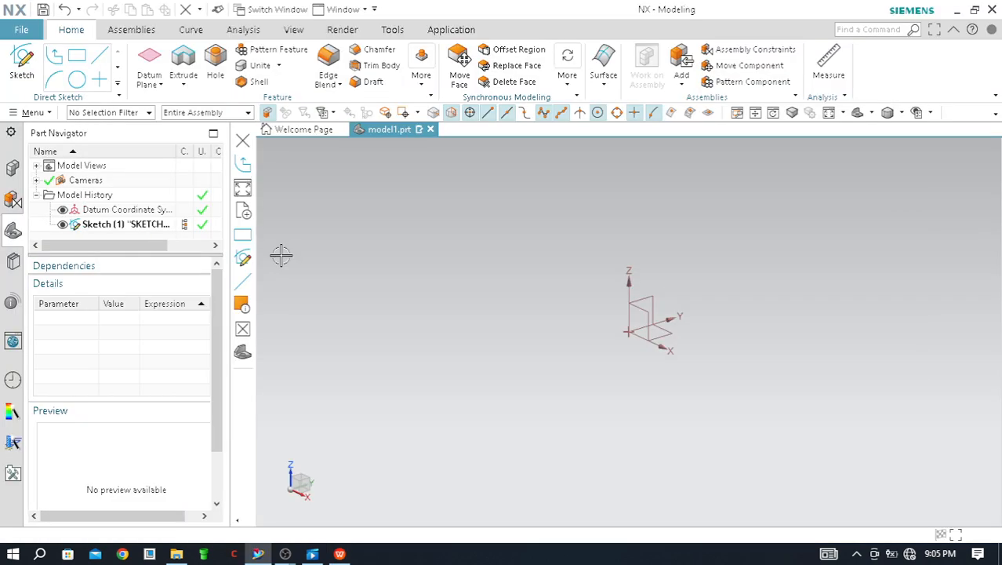
left_click(13, 113)
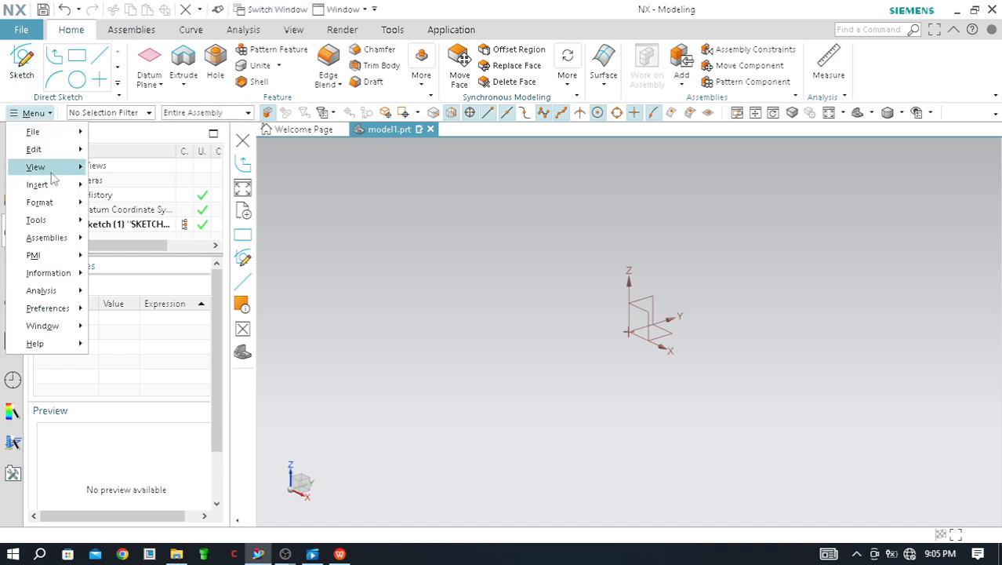
mouse_move(56, 186)
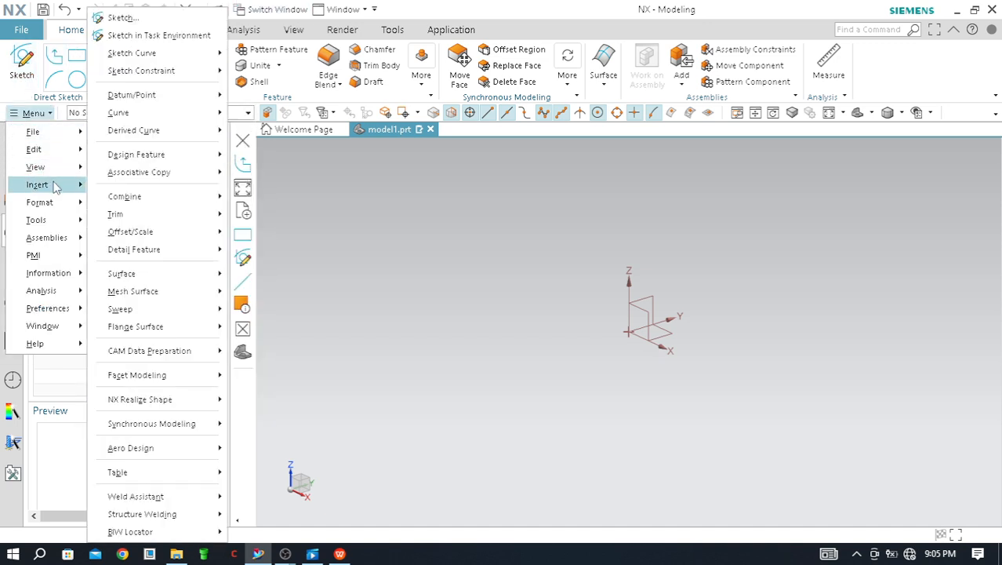
left_click(171, 36)
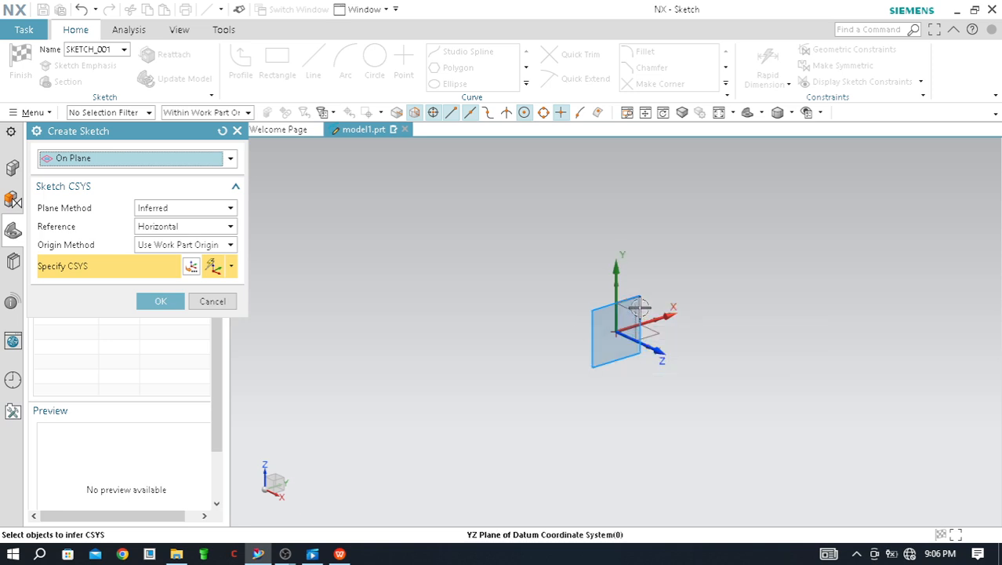
left_click(639, 301)
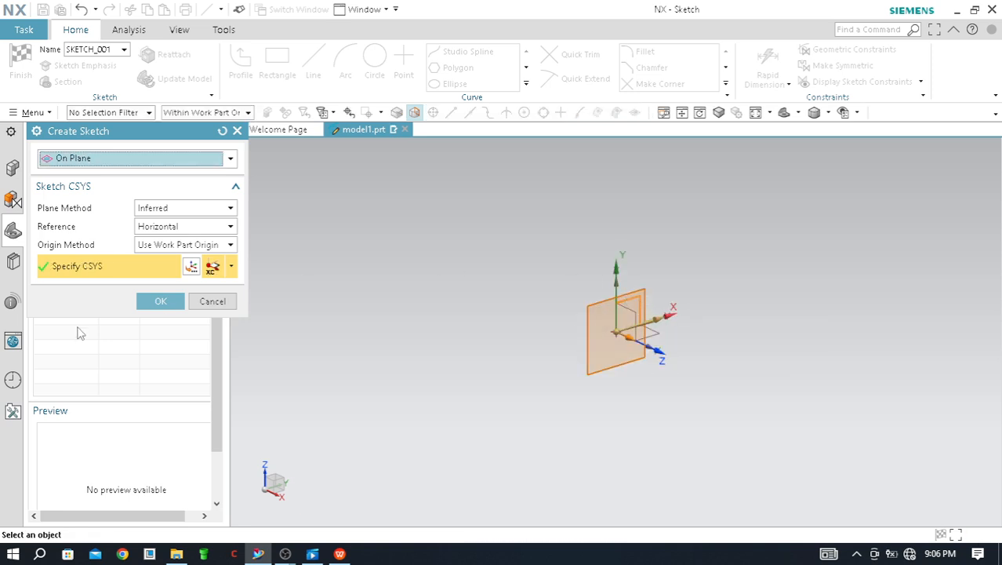
left_click(157, 303)
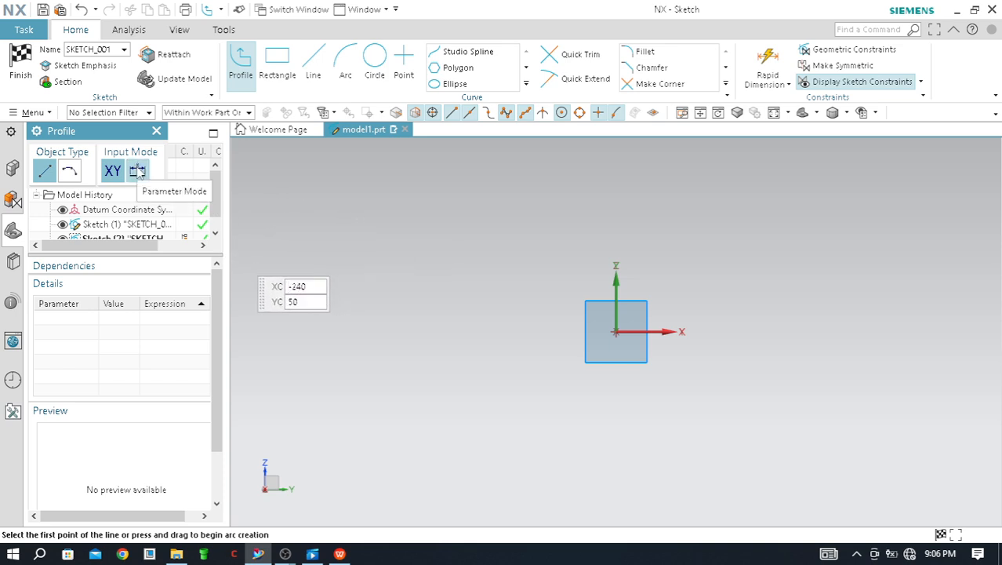
- Draw a three-point arc of radius about 66.7 from the sketch origin up and to the right
left_click(137, 171)
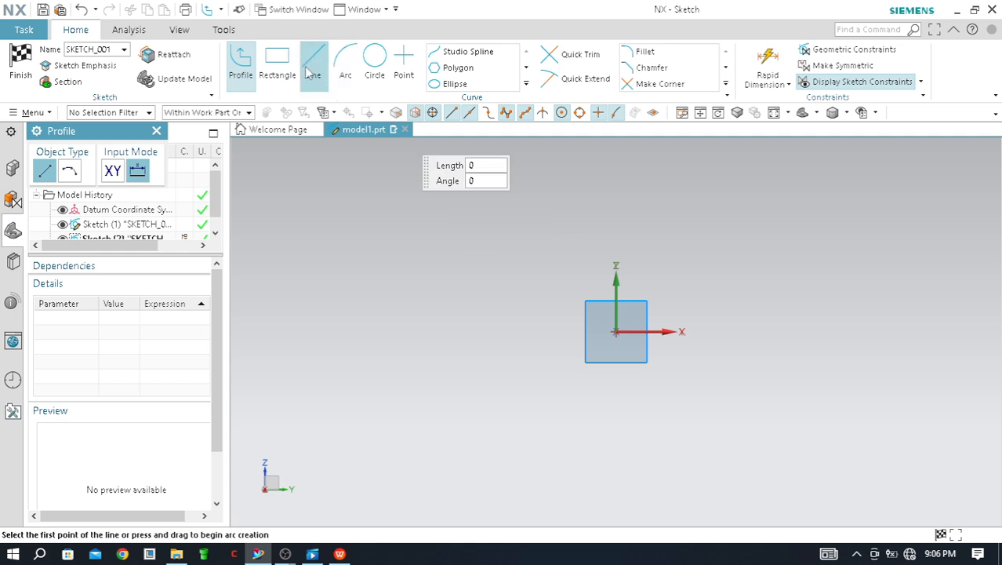
left_click(345, 64)
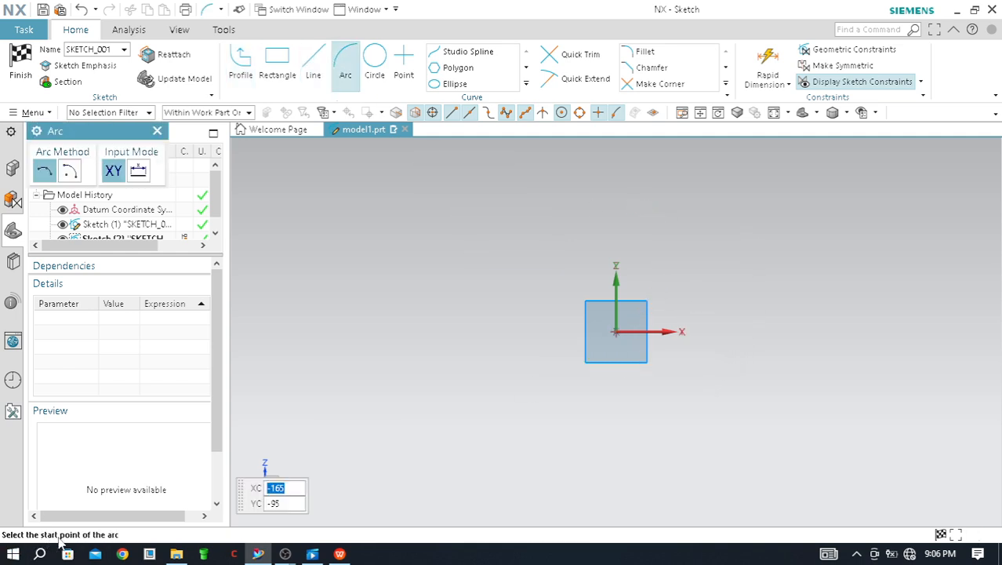
left_click(617, 330)
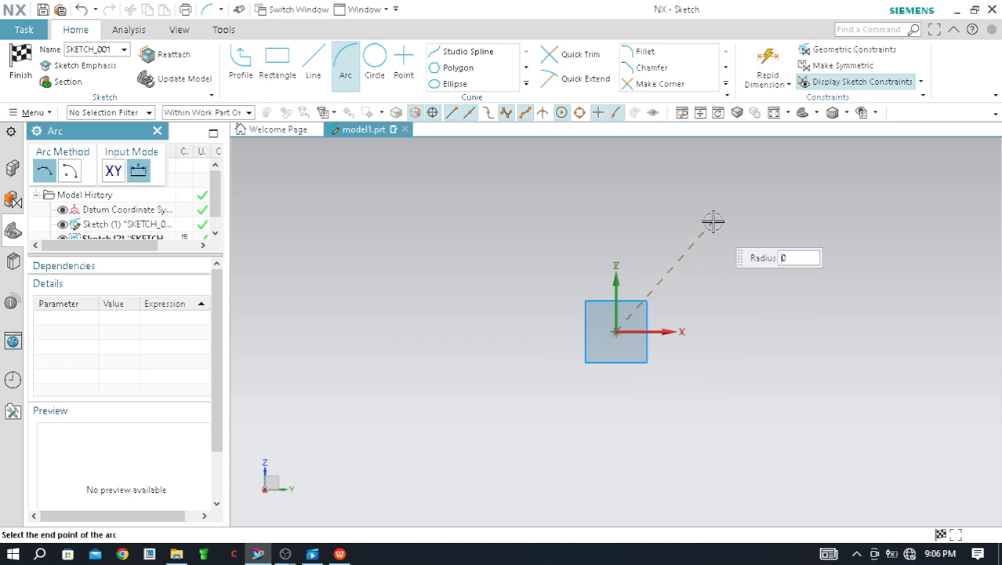
left_click(758, 210)
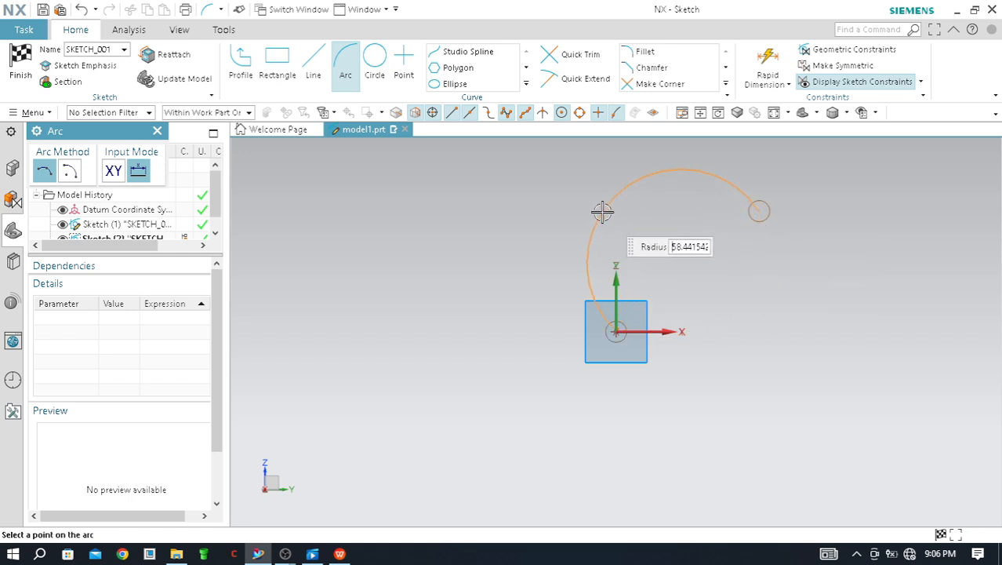
left_click(644, 236)
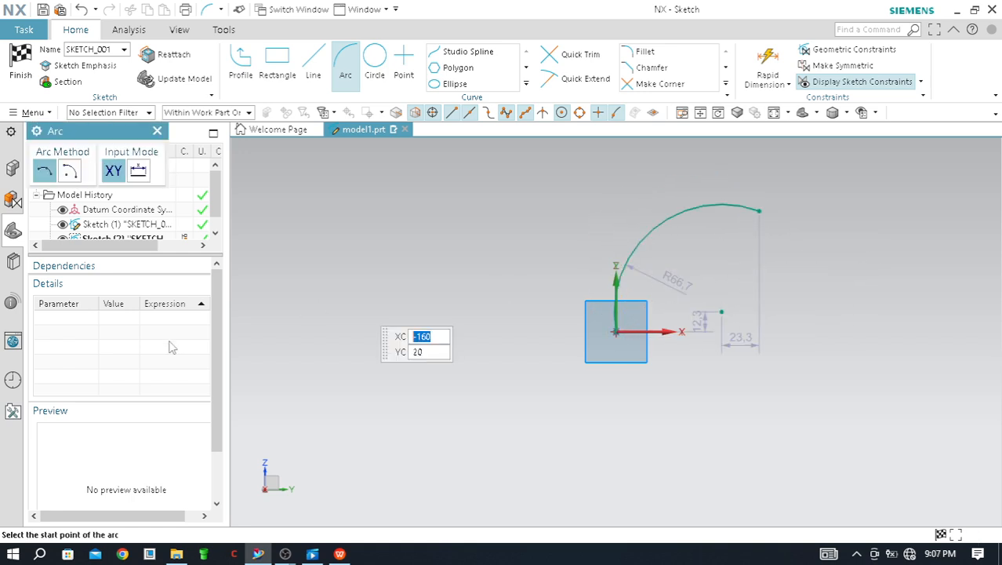
left_click(345, 73)
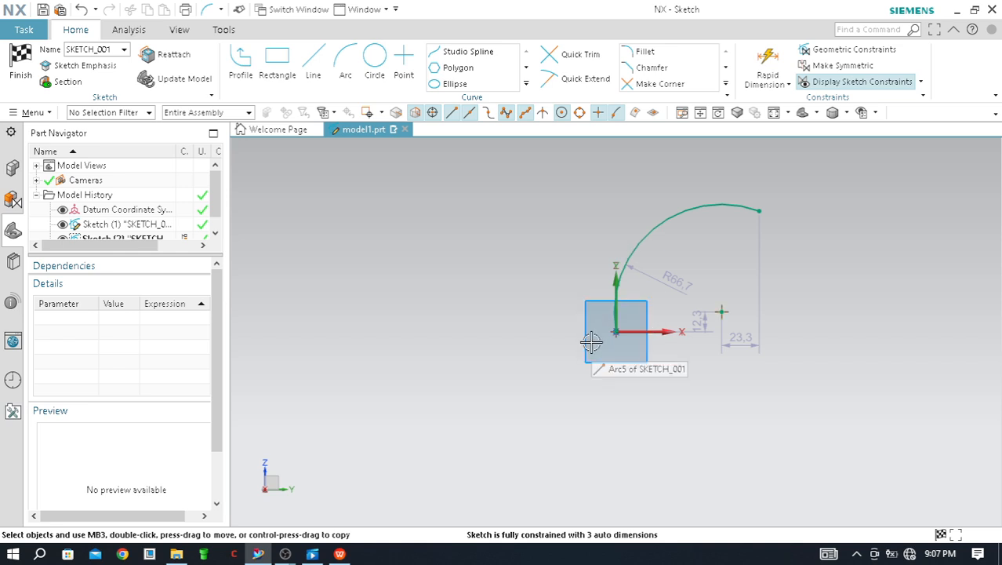
- Reshape the arc by moving its free end to a point above its centre, about 11.3 horizontally from it
left_click(759, 211)
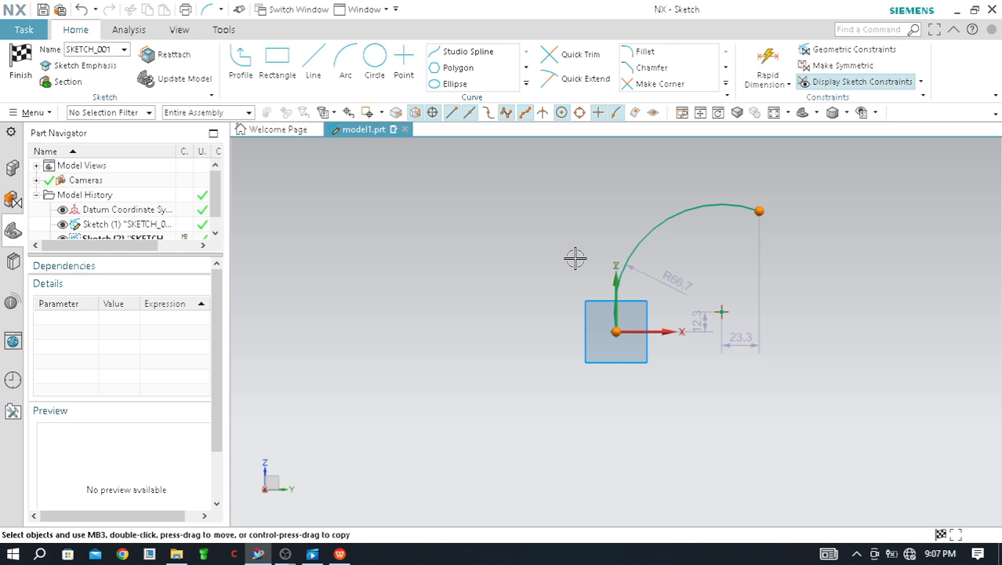
left_click_drag(660, 229, 689, 305)
left_click_drag(747, 262, 745, 261)
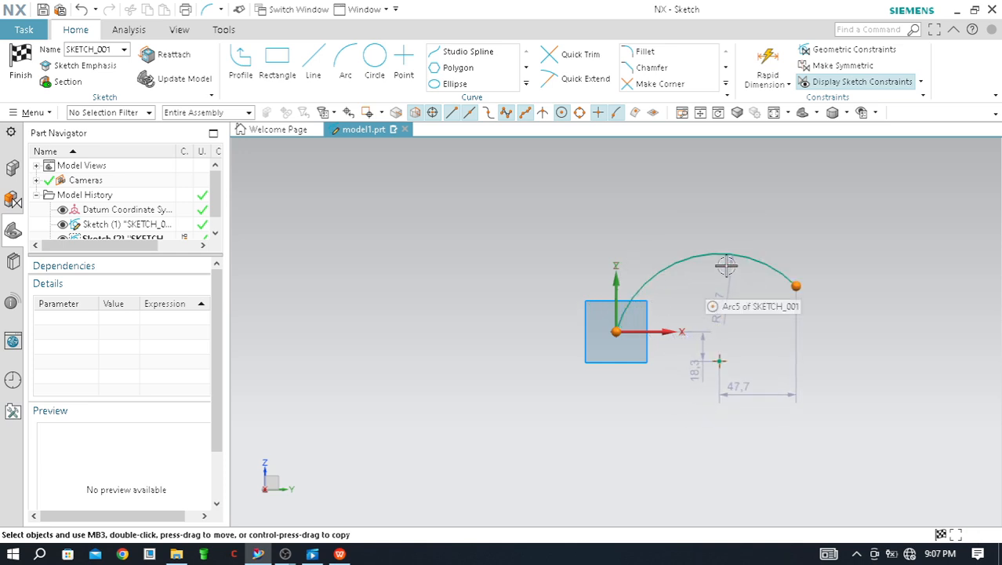
left_click_drag(790, 284, 752, 199)
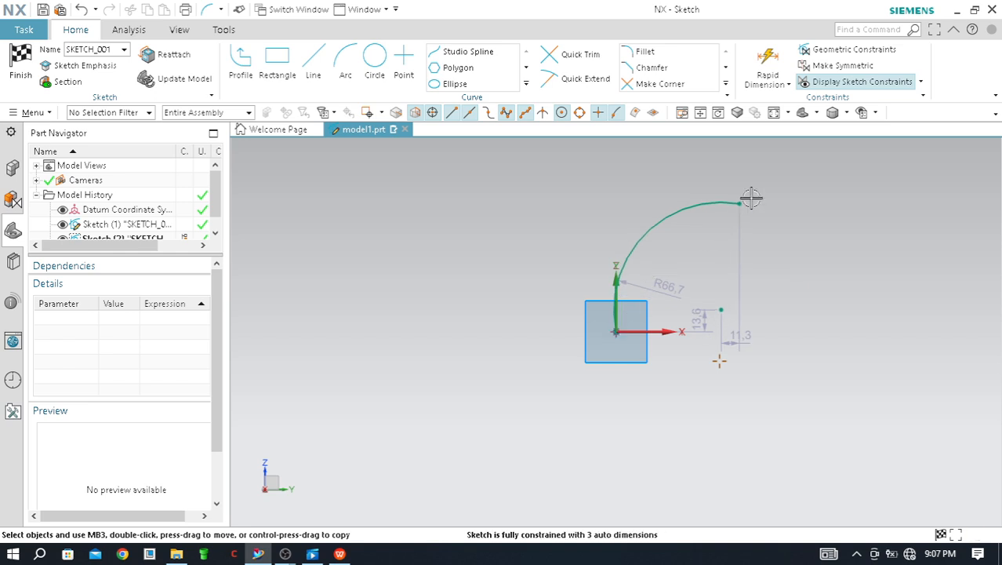
left_click(788, 228)
- Draw a second three-point arc of radius about 78.2, curving down from the first arc's free end
key("a")
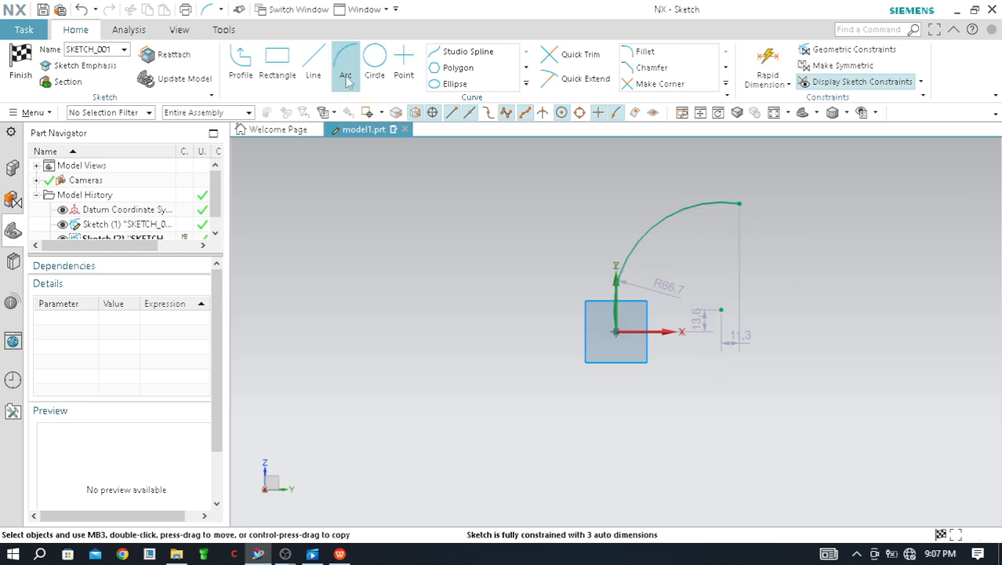
left_click(739, 205)
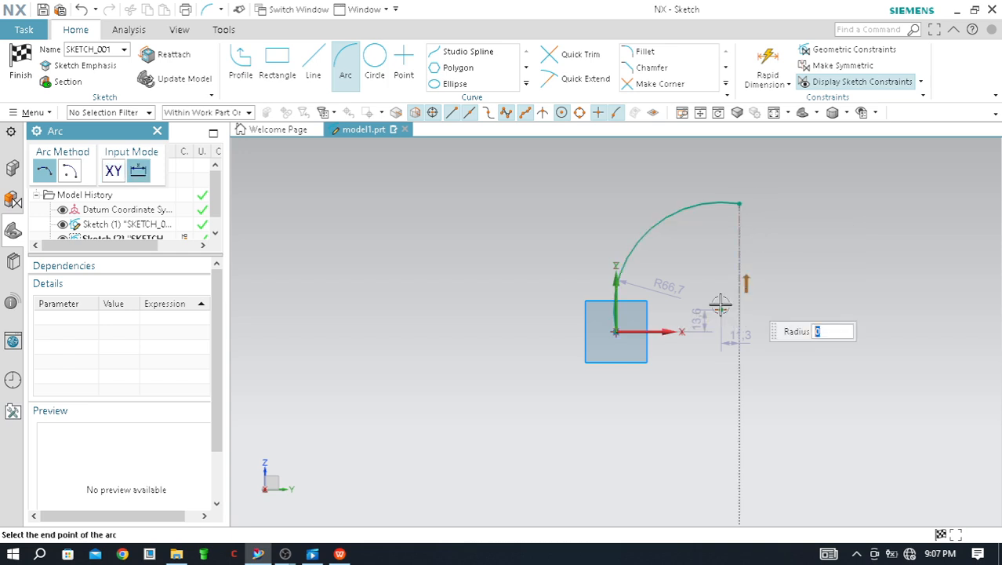
left_click(812, 426)
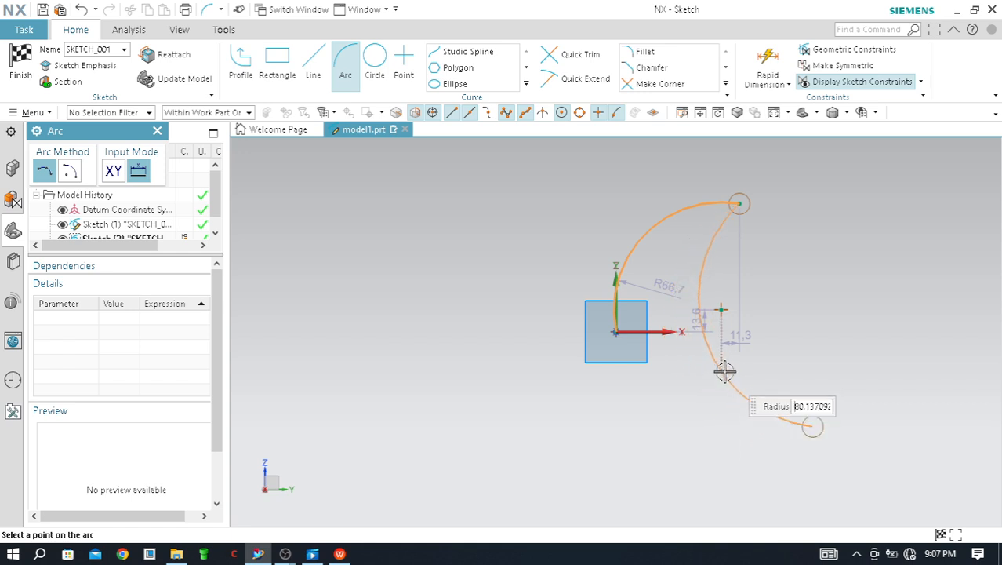
left_click(717, 379)
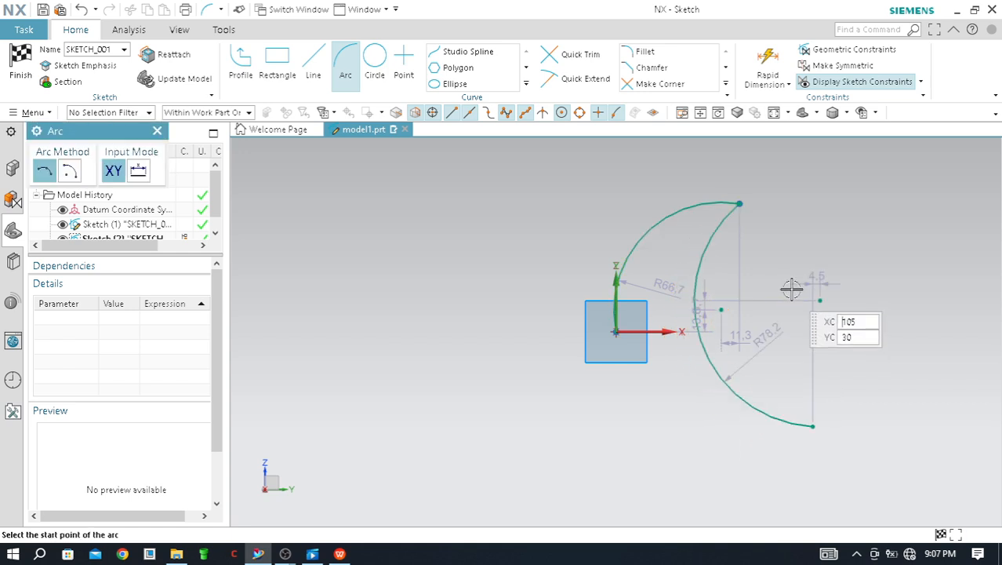
left_click(345, 72)
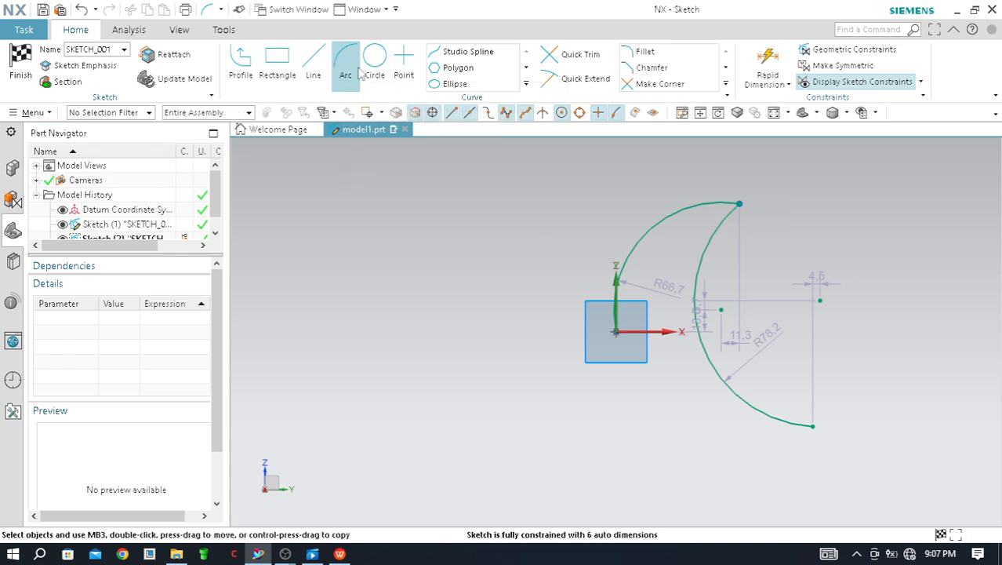
- Draw an arc by center and endpoints left of the origin, with radius about 103 and sweep angle about 277 degrees
left_click(351, 69)
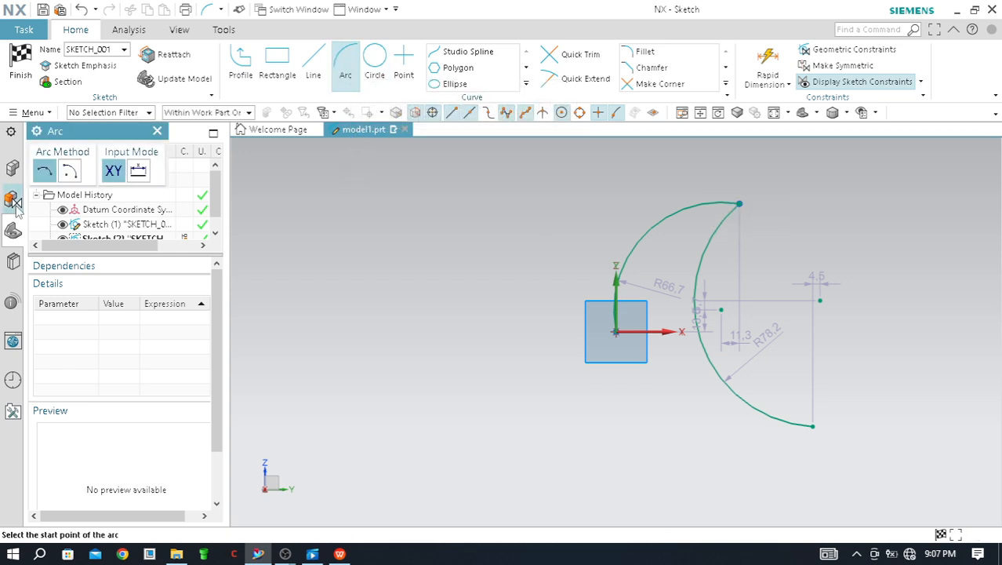
left_click(69, 173)
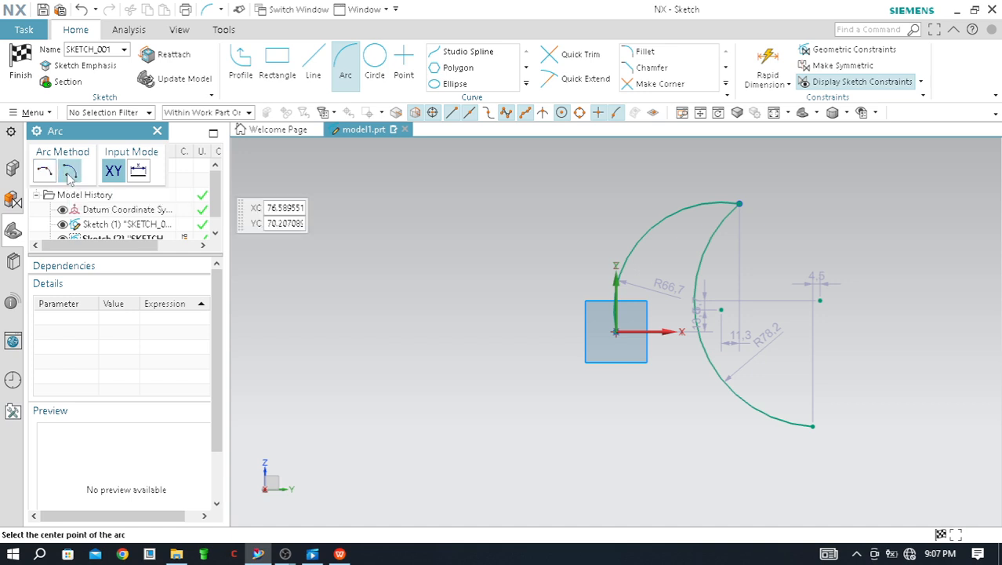
left_click(382, 307)
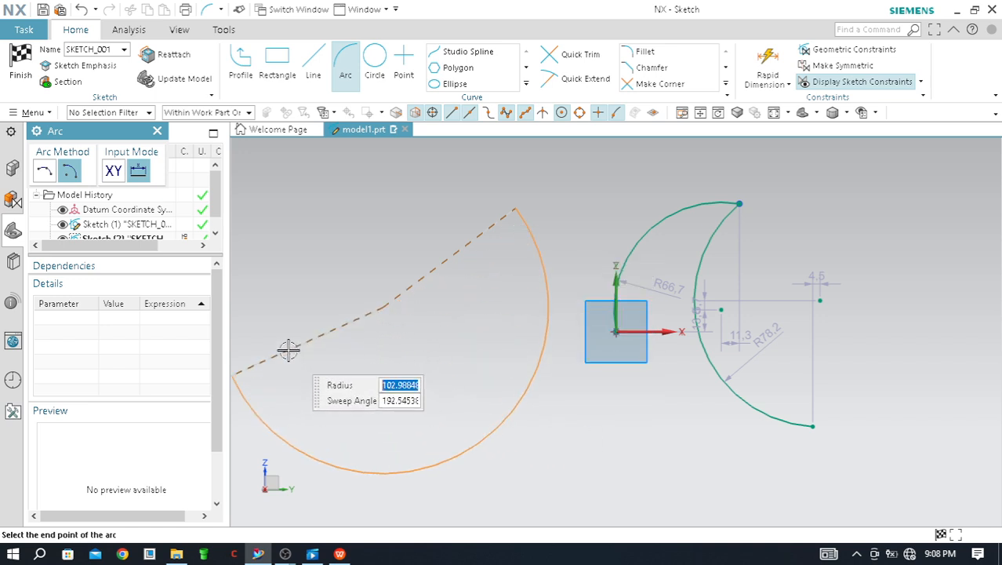
left_click(347, 247)
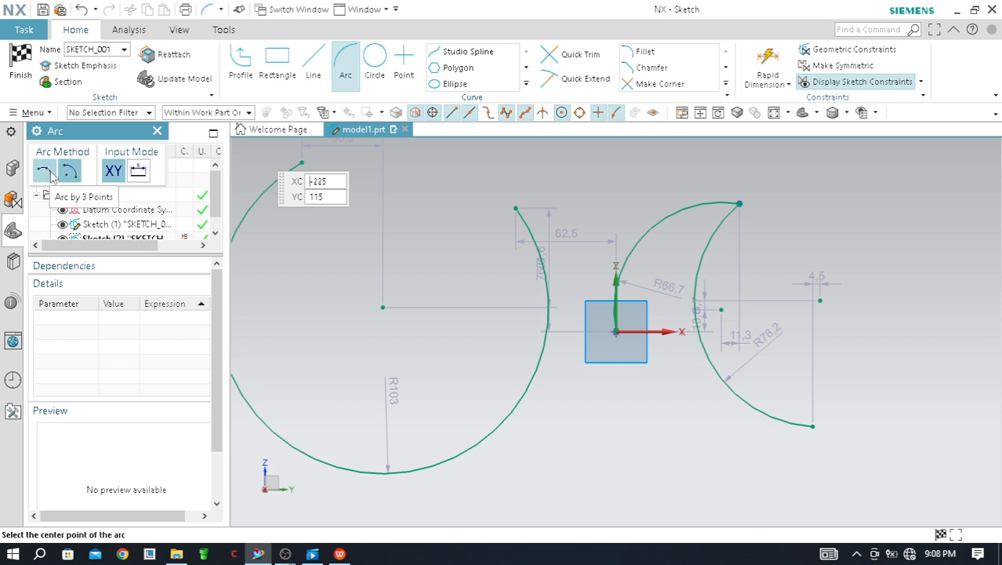
left_click(141, 169)
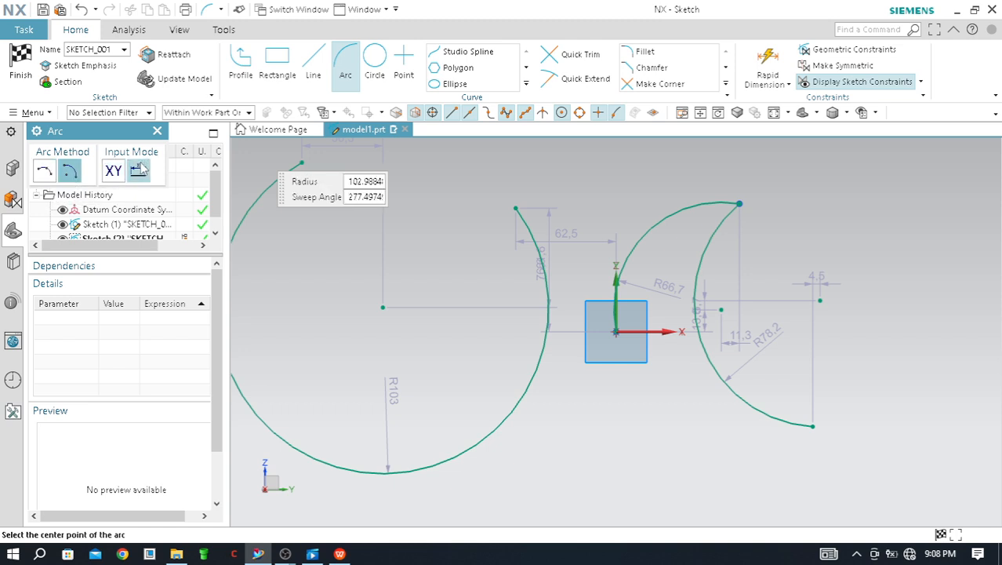
left_click(345, 63)
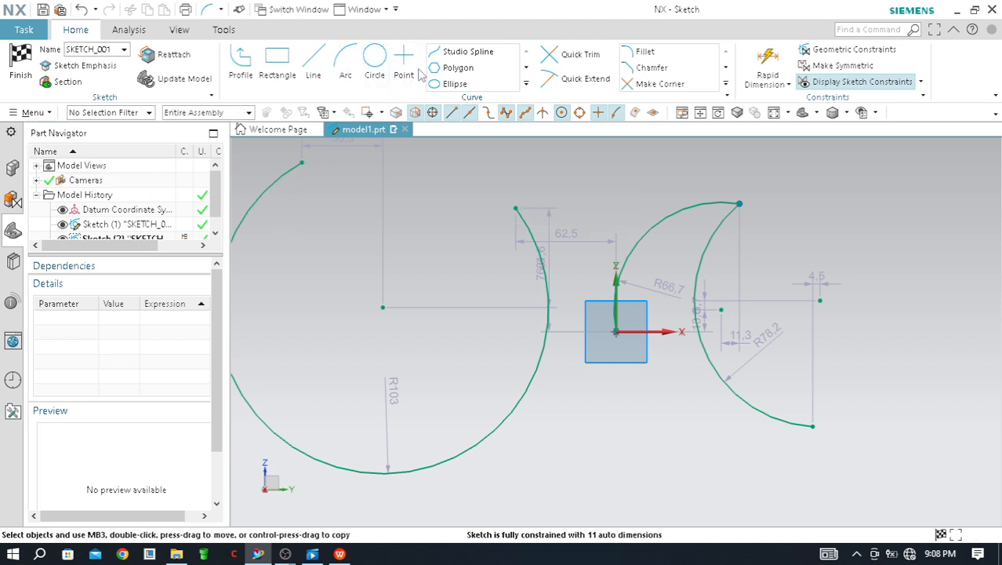
- Place the centre of another center-and-endpoints arc directly below the large arc's centre
scroll(477, 242, "down", 5)
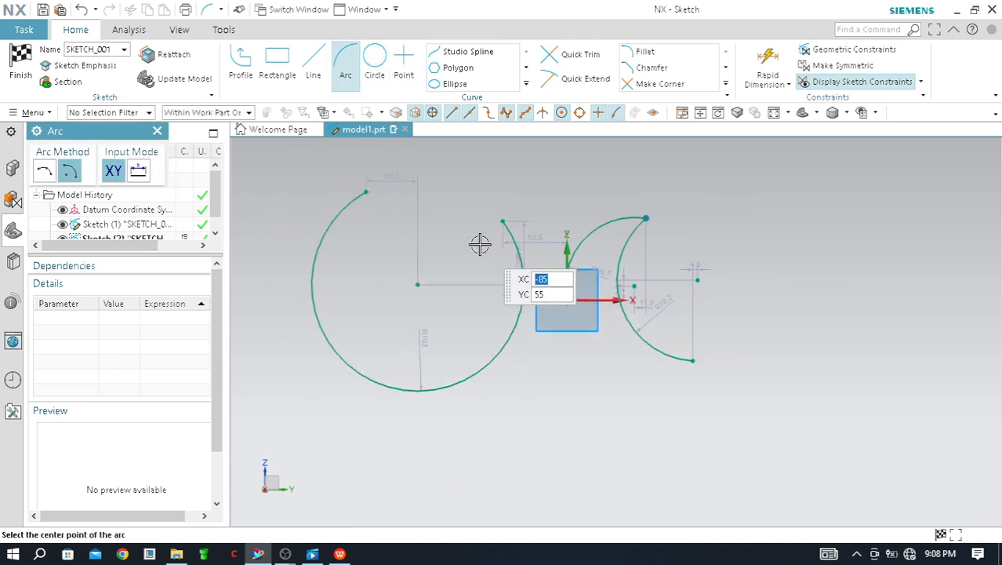
scroll(476, 244, "down", 1)
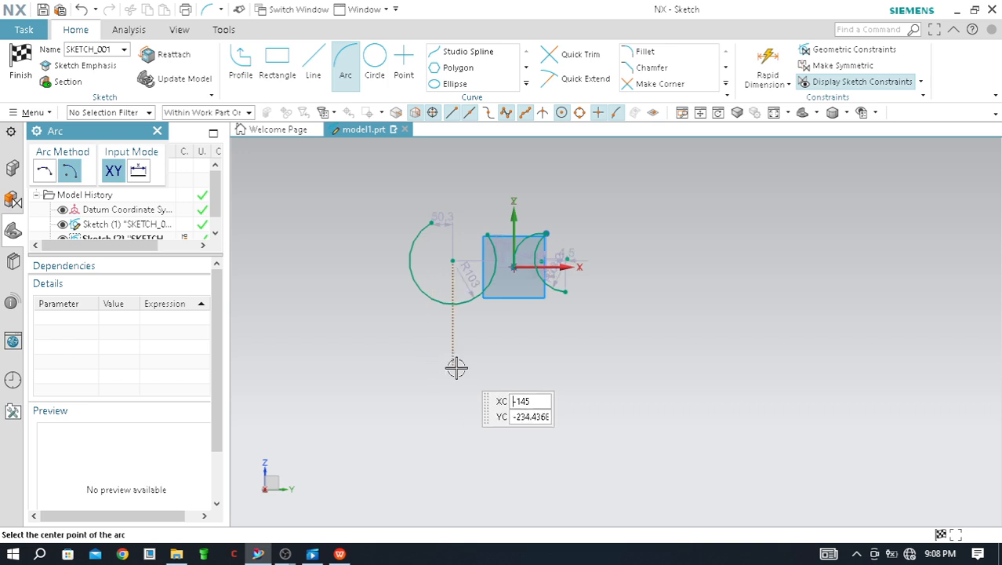
left_click(451, 370)
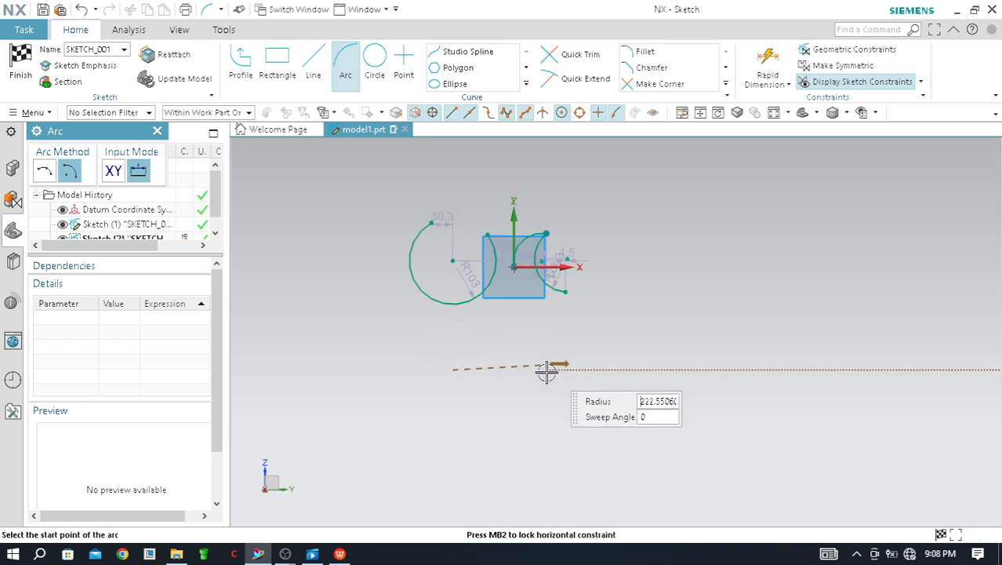
left_click(46, 172)
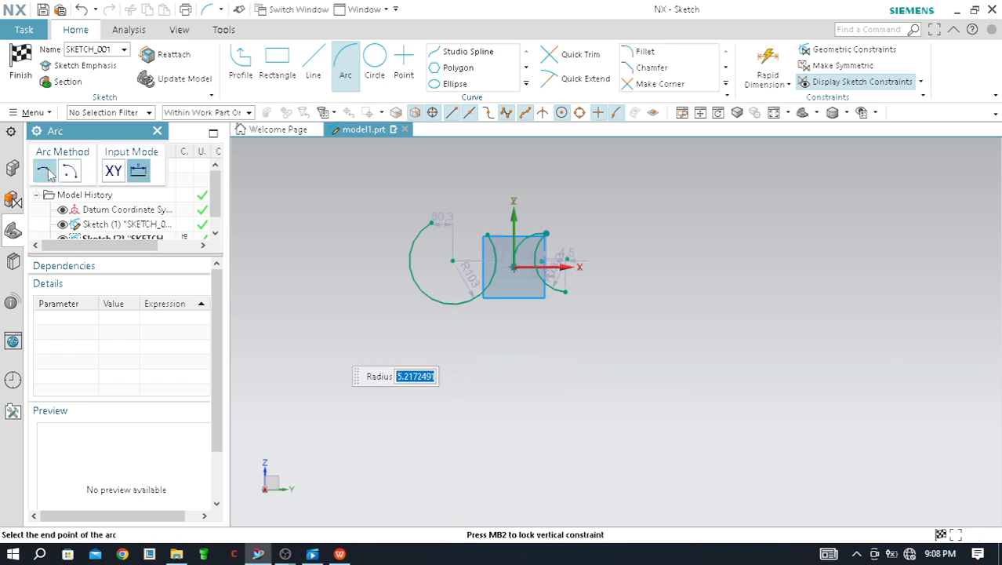
left_click(500, 440)
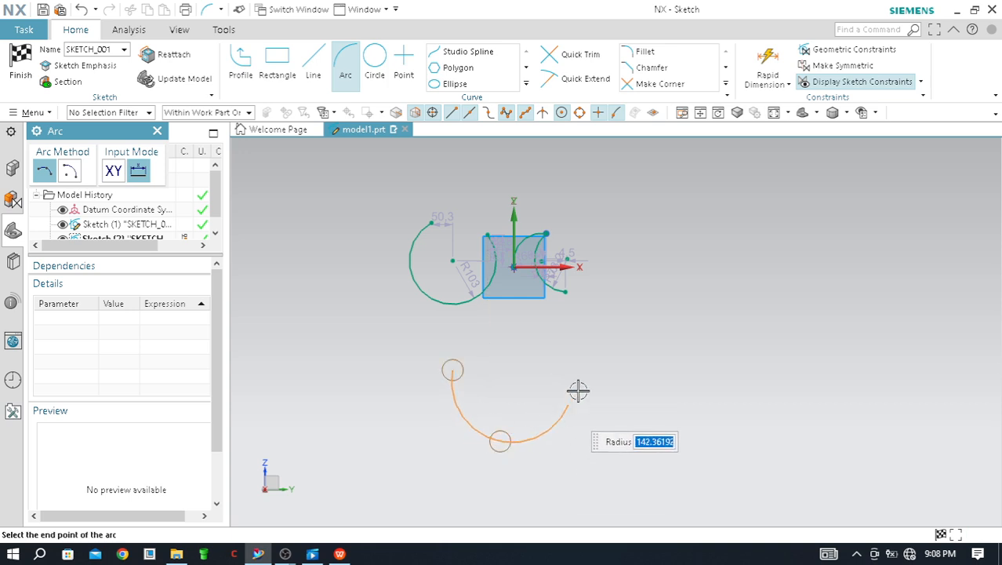
left_click(69, 172)
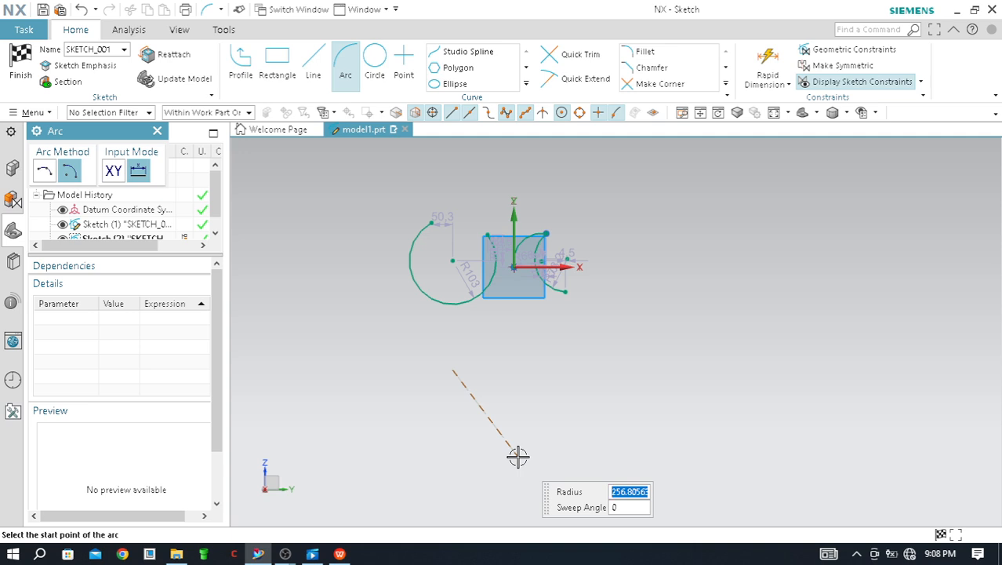
- Complete the arc around the placed centre with radius about 308, running from lower right up to the centre's level
left_click(498, 490)
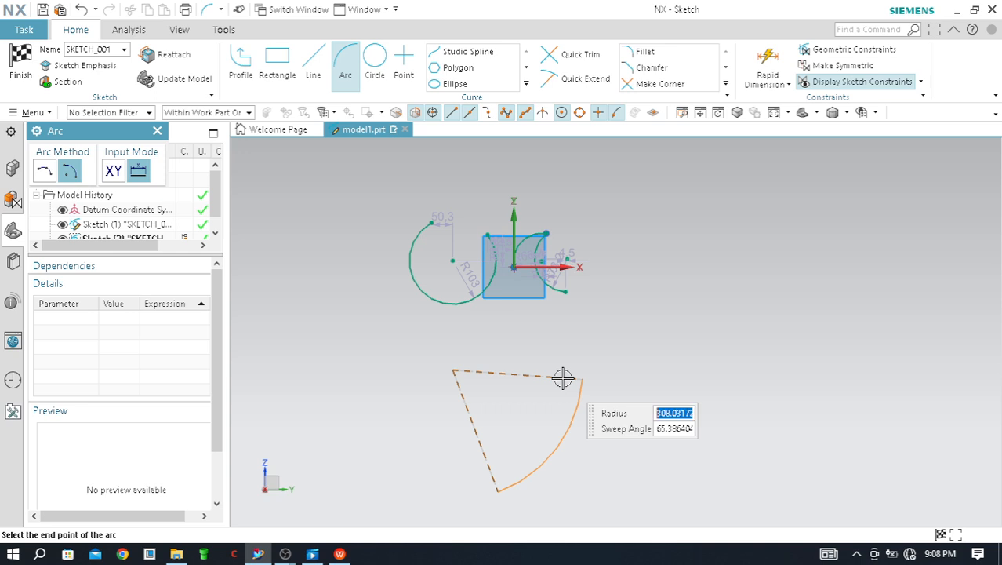
left_click(600, 362)
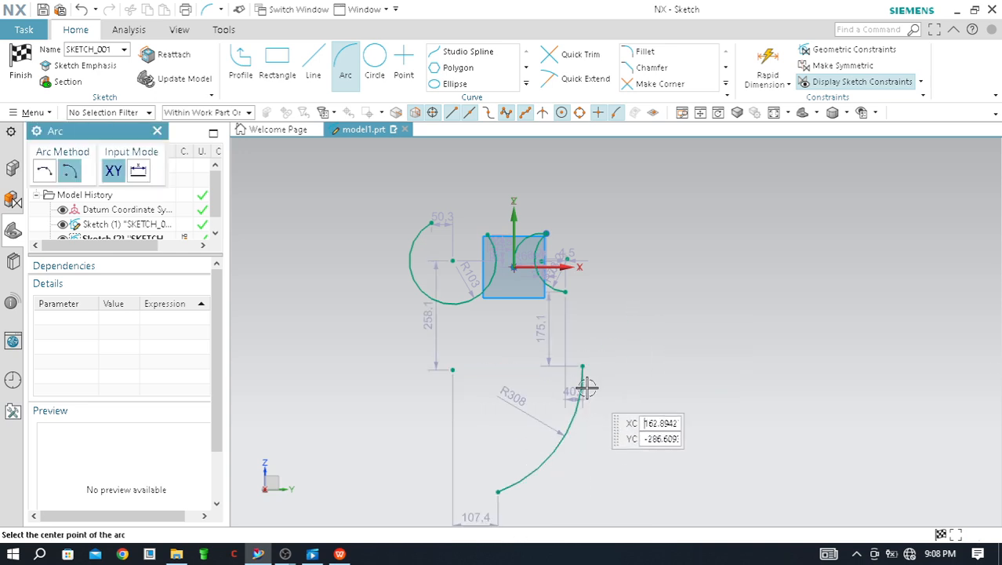
scroll(530, 345, "up", 2)
scroll(531, 306, "down", 2)
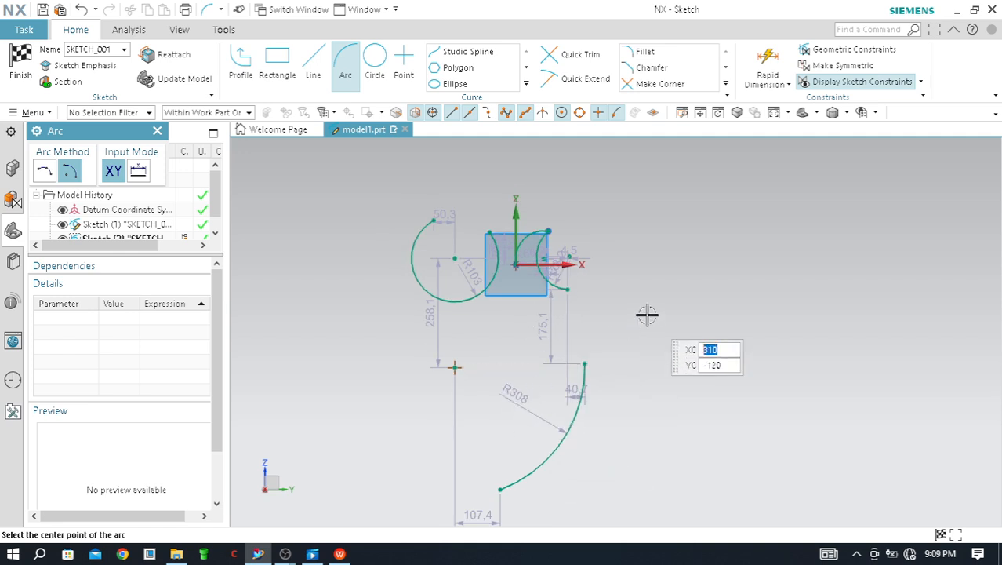
- Leave the Arc tool and set the radius of the large lower arc to 200.03 mm through its radial dimension
key("Escape")
left_click(522, 398)
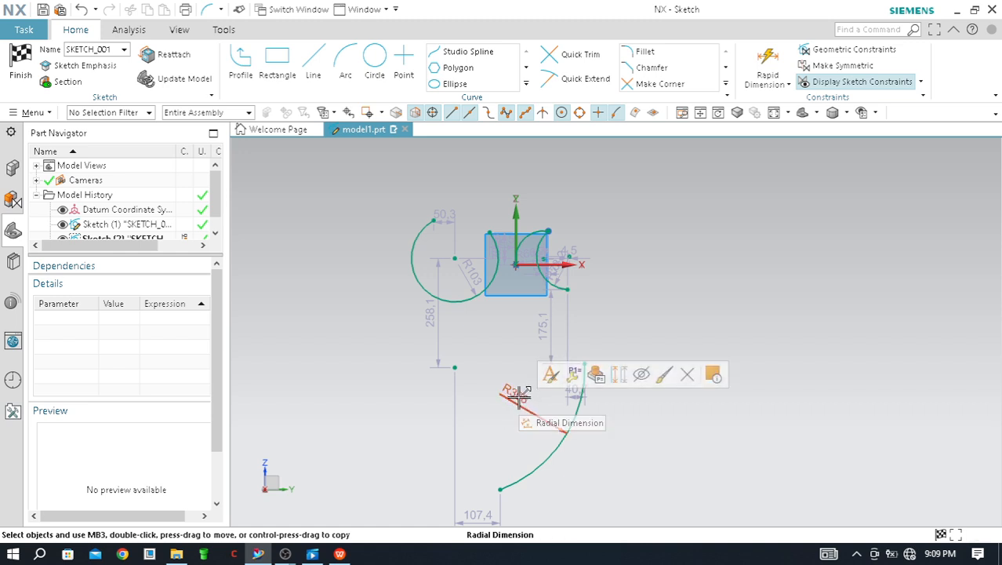
double_click(519, 397)
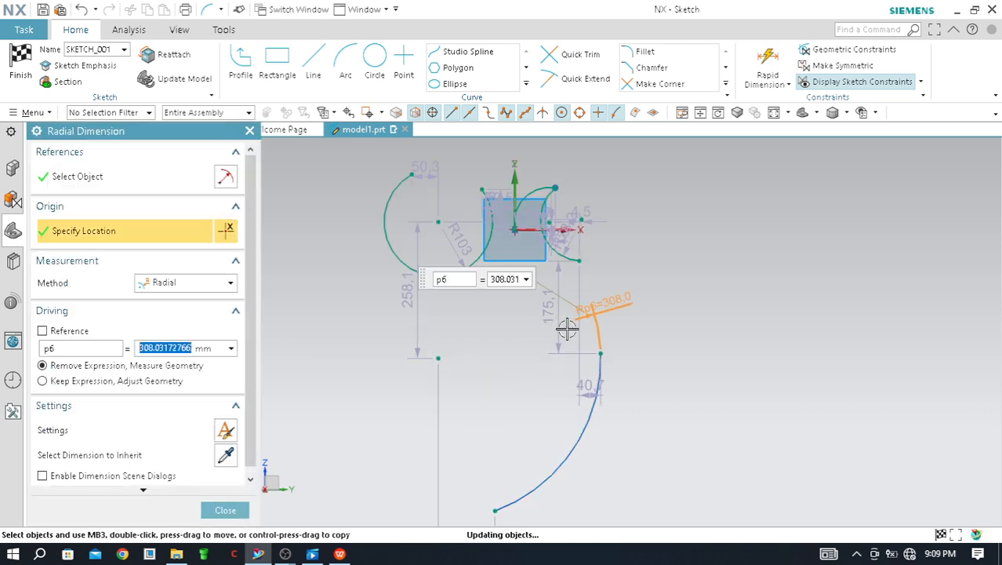
left_click(631, 310)
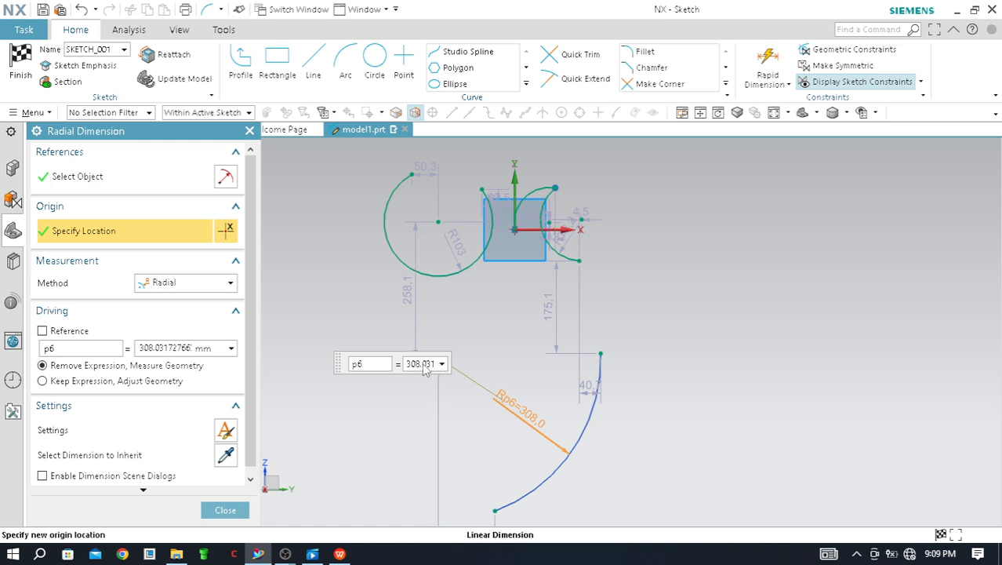
key("BackSpace")
key("BackSpace")
key("BackSpace")
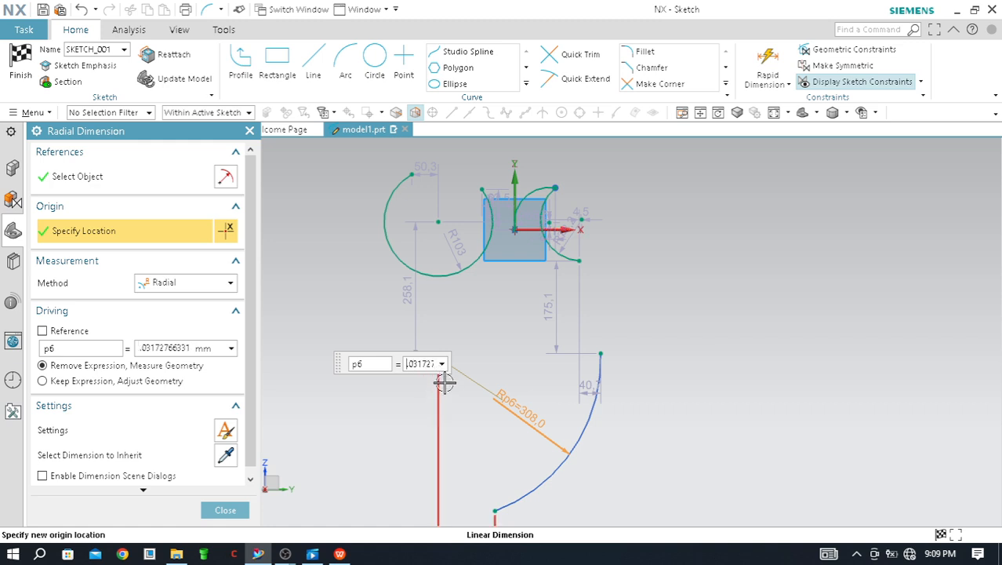
type("200")
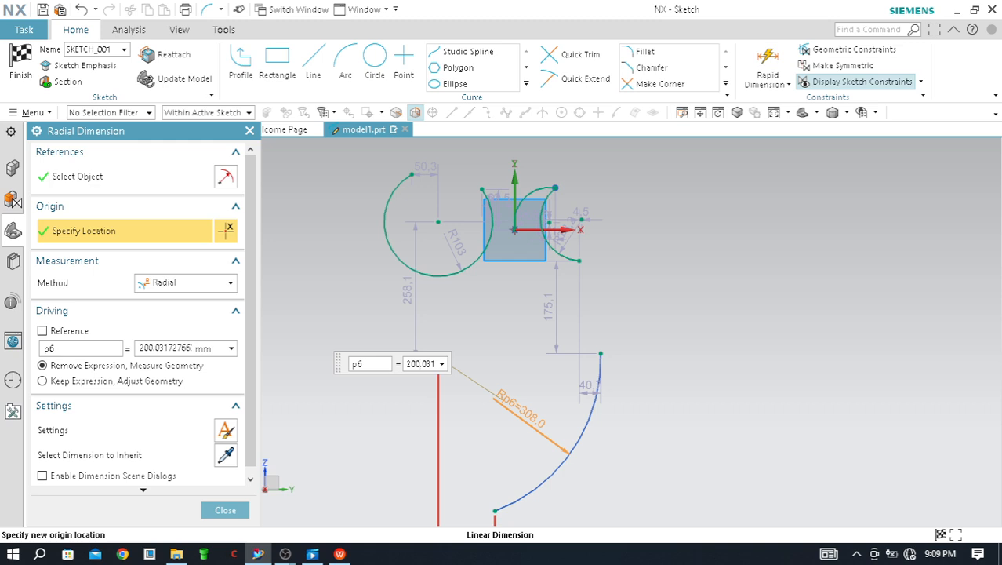
key("Return")
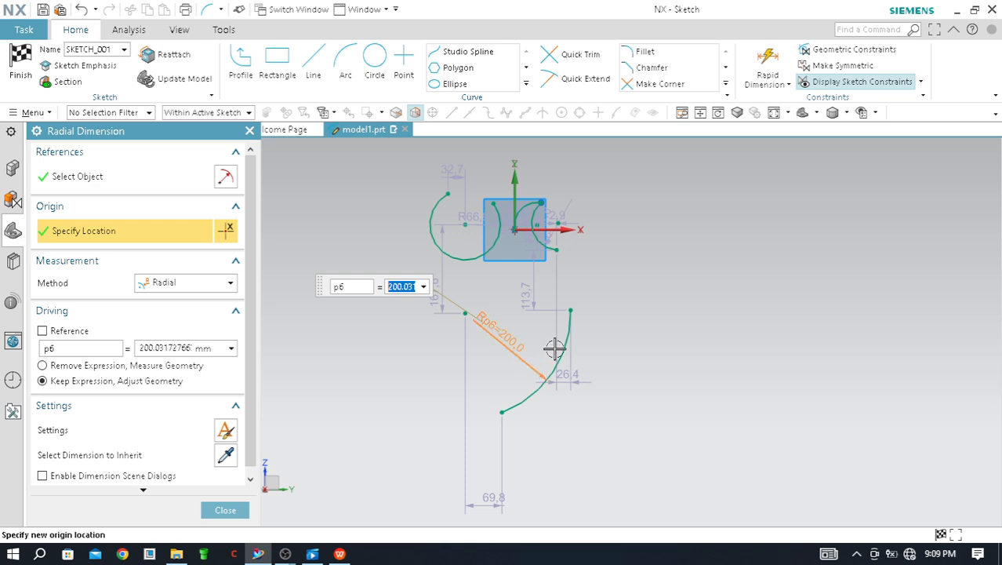
- Place the radius dimension directly below the lower arc's centre, close it, and shift the arc slightly down and to the right
left_click(524, 404)
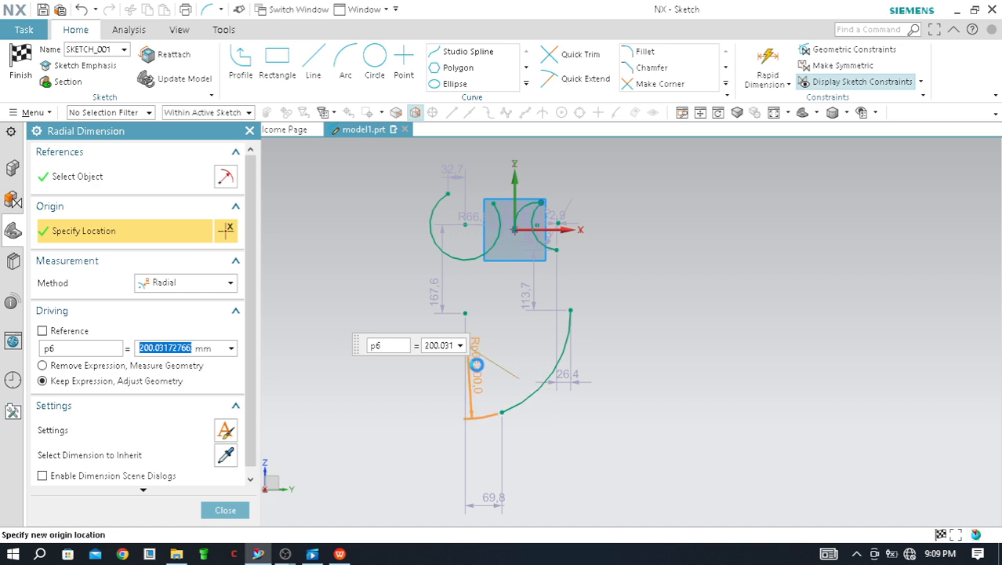
middle_click(672, 265)
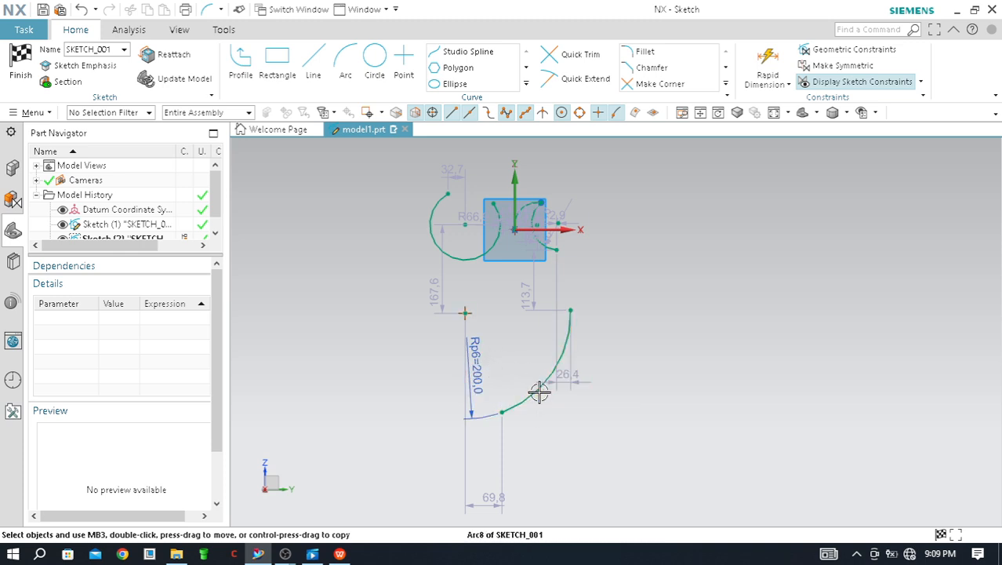
mouse_move(539, 392)
left_mouse_down()
mouse_move(593, 432)
mouse_move(691, 420)
mouse_move(669, 427)
mouse_move(506, 407)
mouse_move(649, 396)
mouse_move(555, 407)
left_mouse_up()
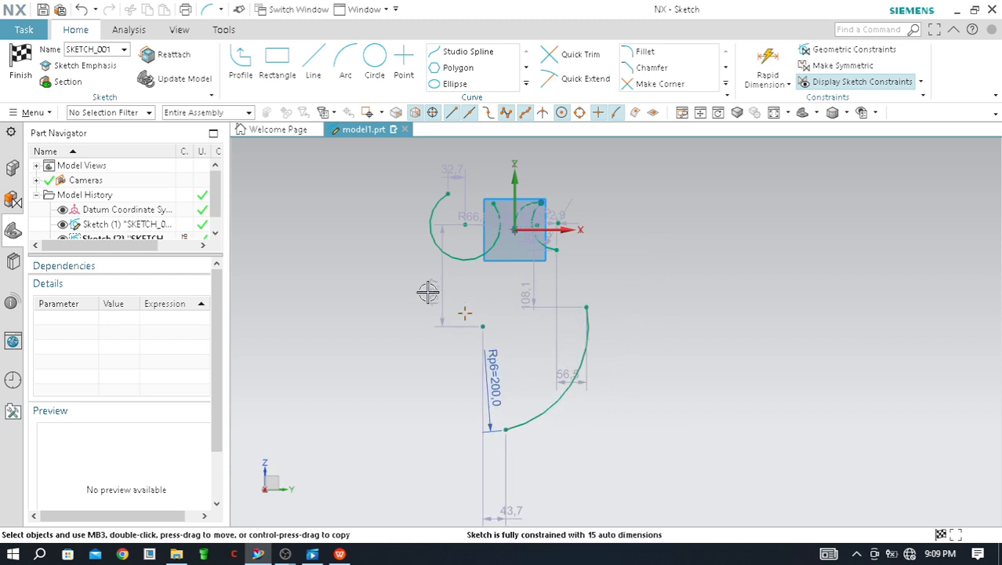
- Cut the lower arc together with its radius dimension from the sketch
left_click_drag(376, 294, 681, 478)
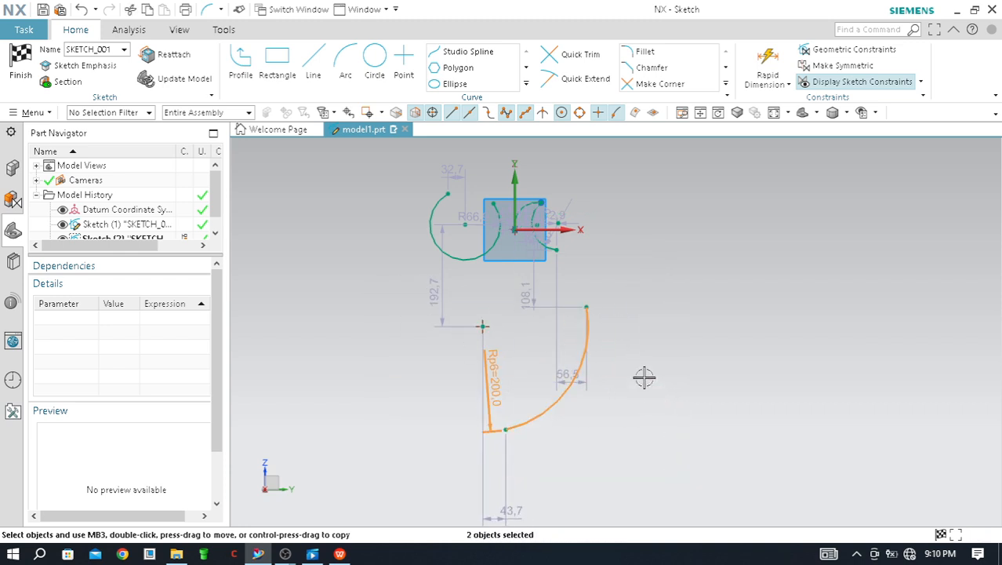
key("ctrl+c")
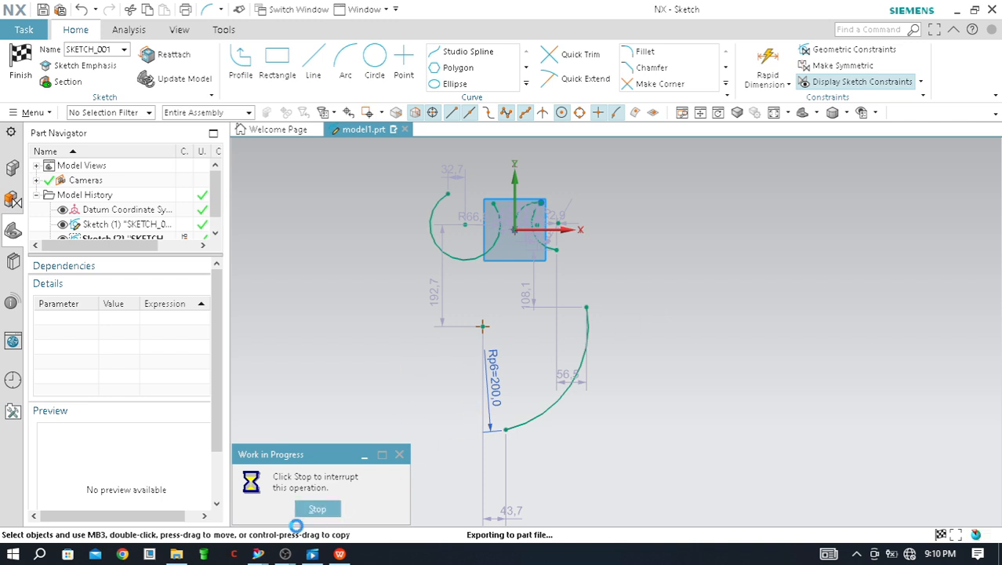
left_click(318, 509)
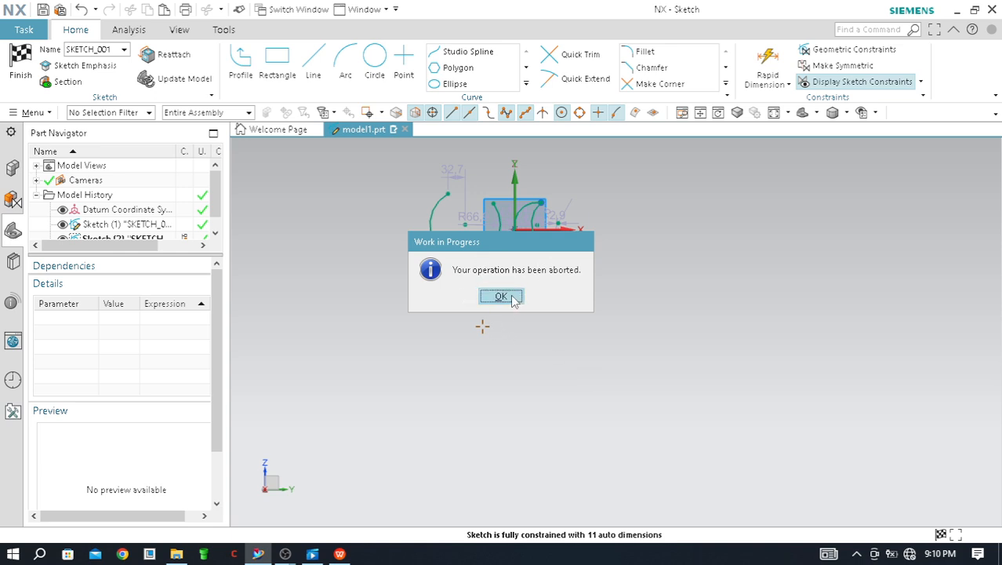
left_click(508, 298)
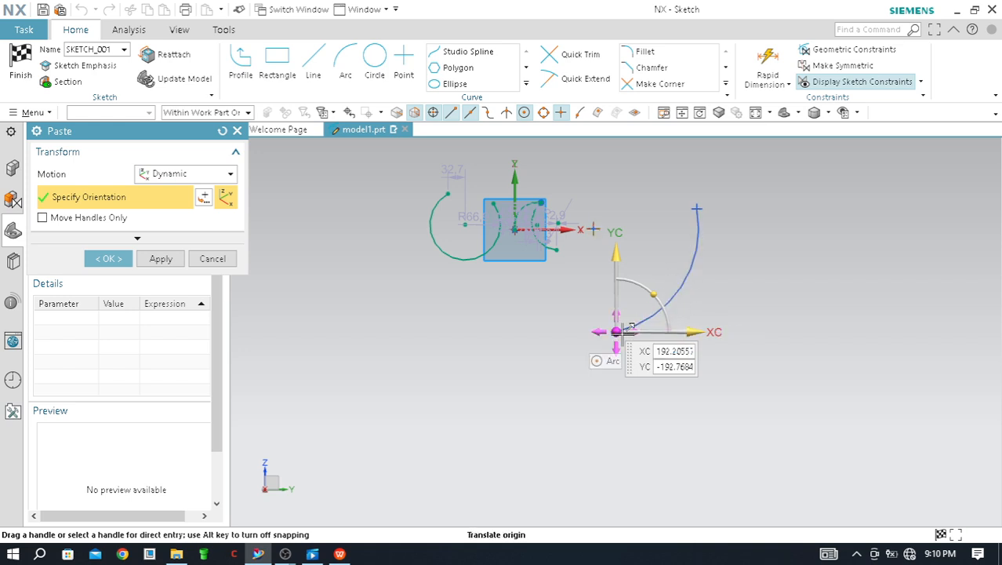
- Paste the cut arc to the right of the origin, with its handle origin at about XC 537.24, YC -49.47
left_click_drag(616, 331, 667, 344)
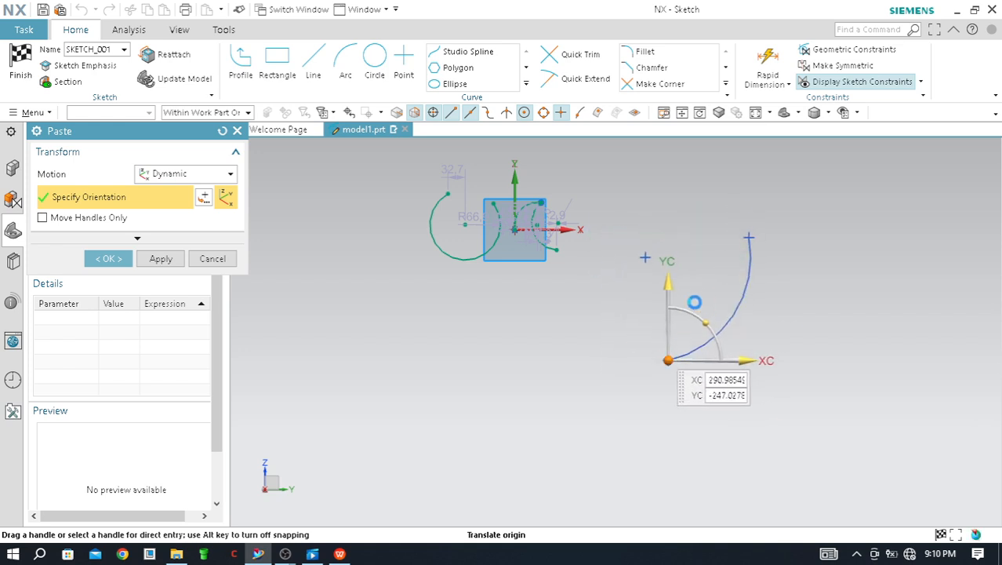
left_click_drag(694, 302, 798, 256)
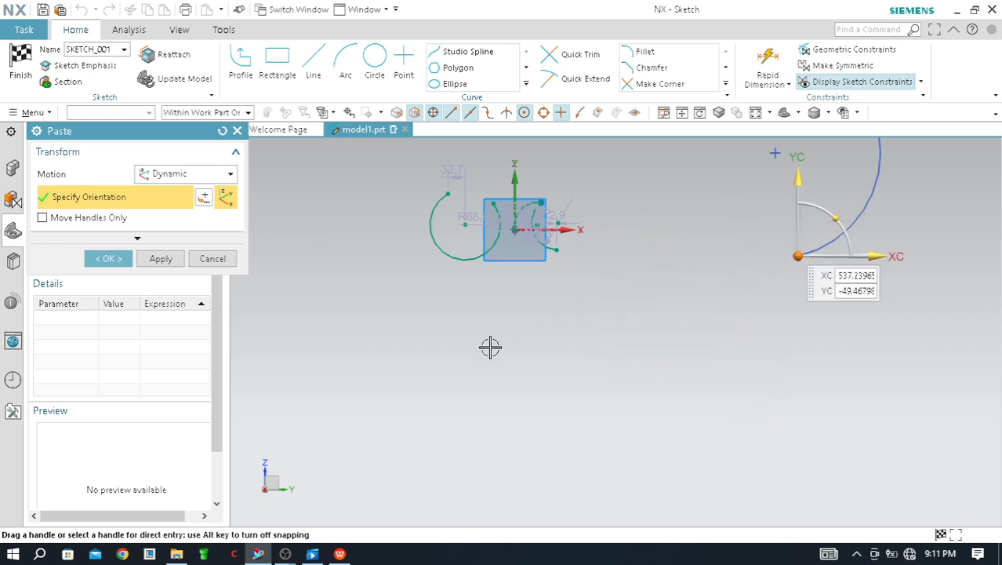
scroll(490, 347, "up", 2)
scroll(488, 362, "down", 4)
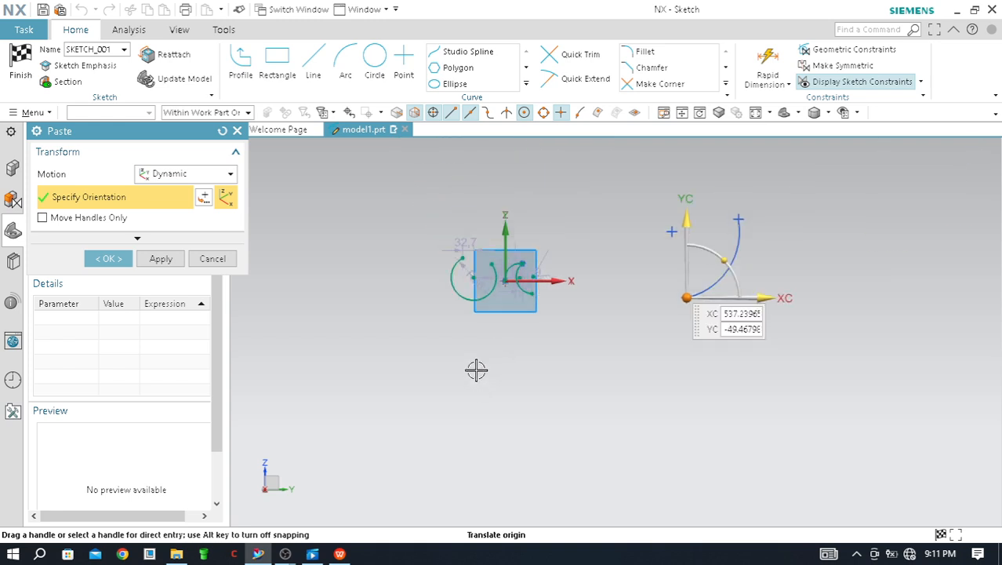
left_click(110, 259)
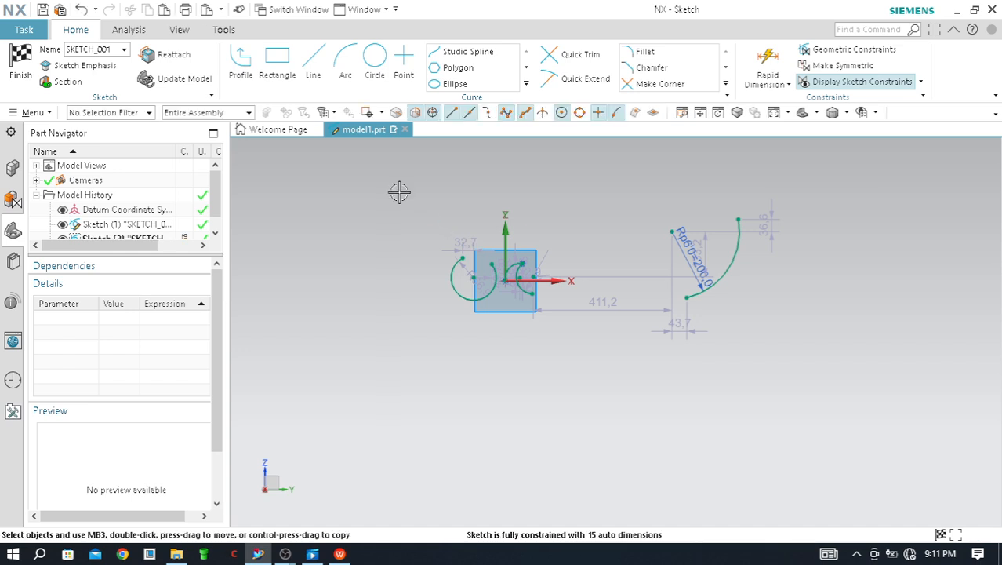
- Delete all curves and dimensions in the sketch and finish the sketch
key("ctrl+a")
key("Delete")
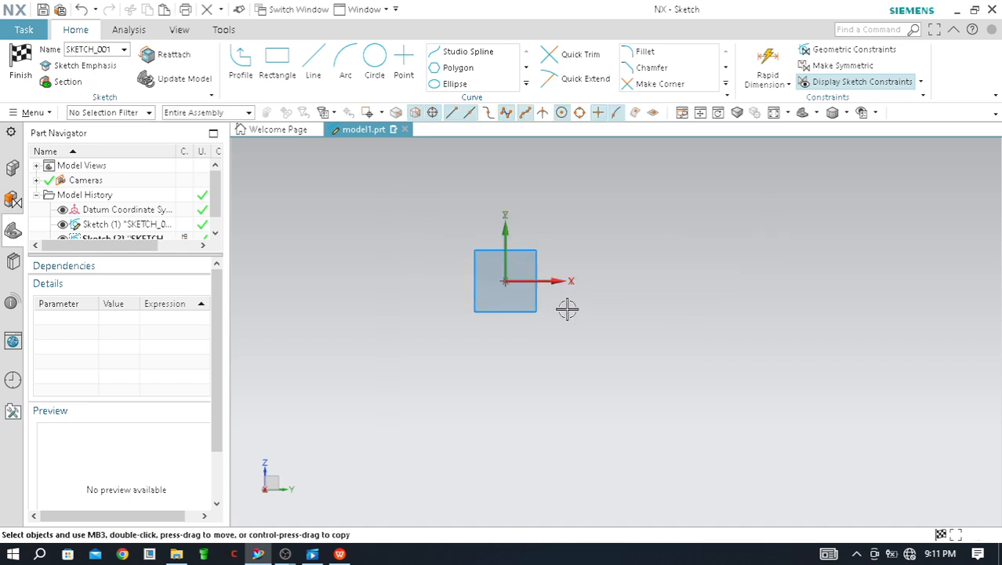
left_click(20, 64)
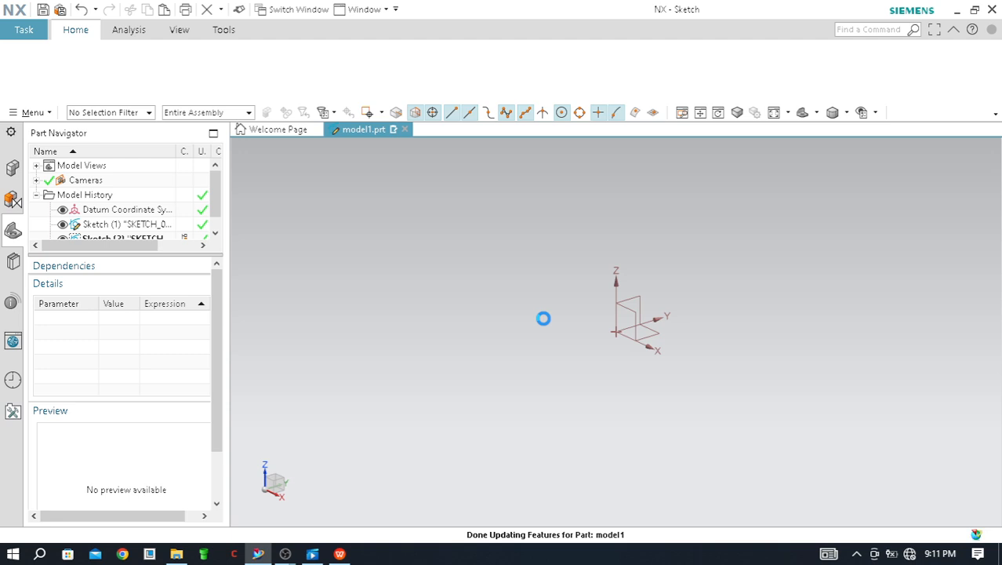
key("alt+Tab")
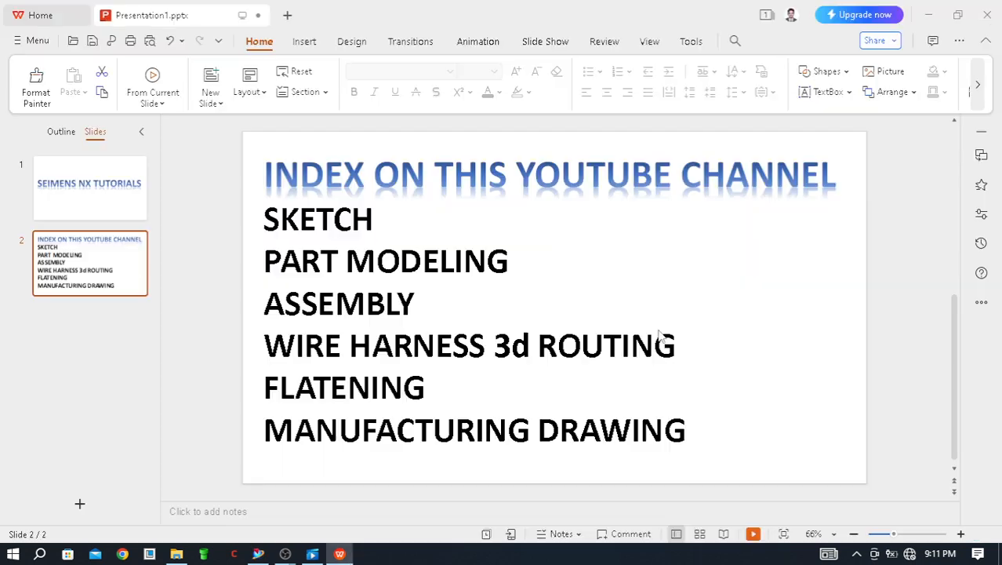
key("alt+Tab")
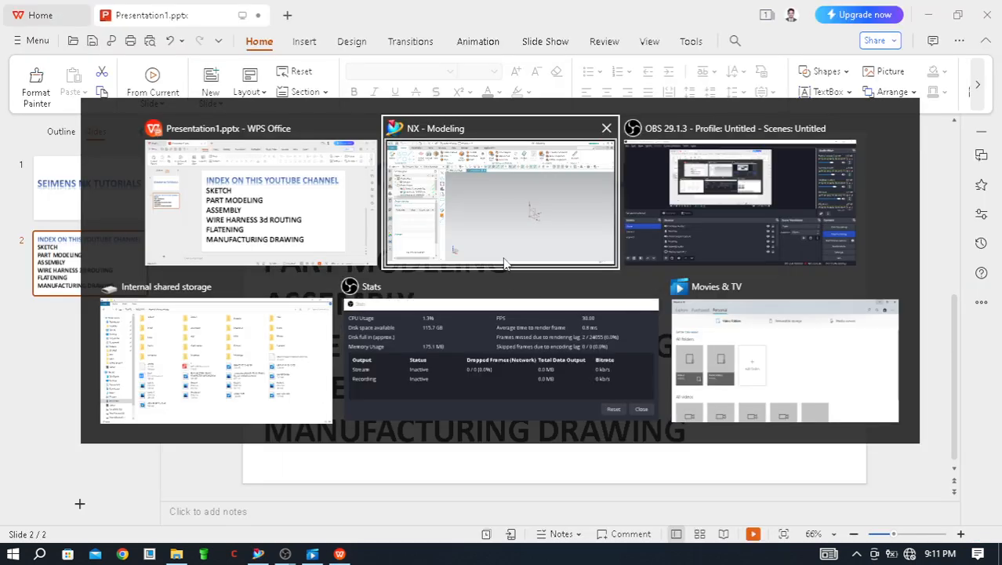
left_click(666, 218)
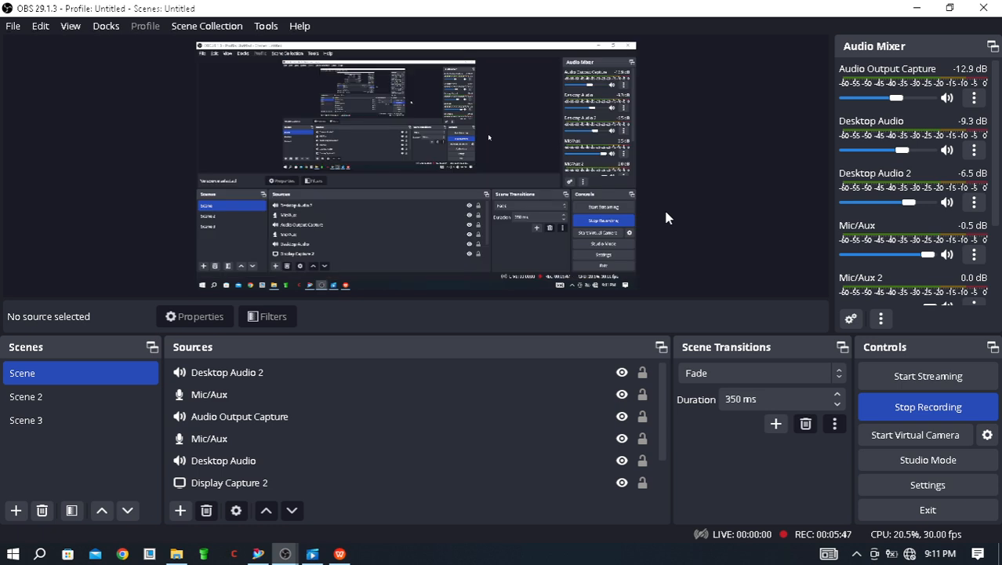